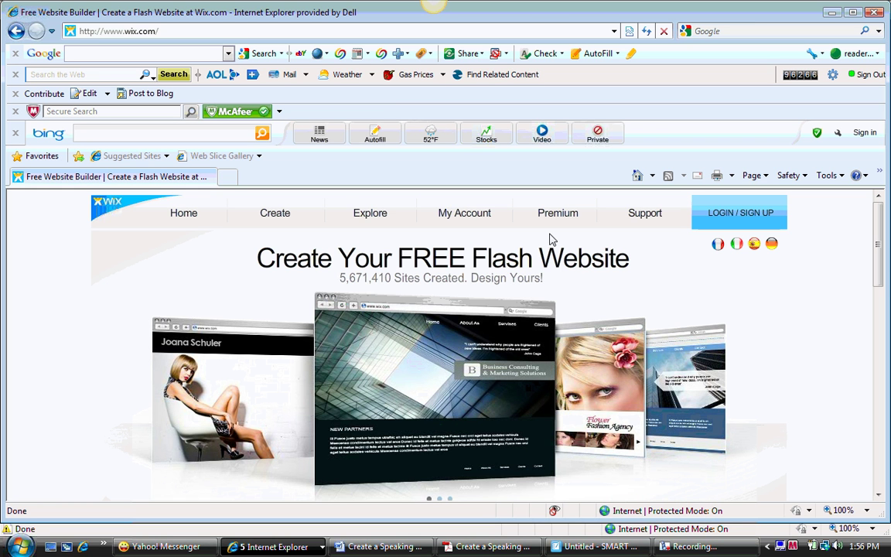
Step: From the Create page, pick the Blank Website template to start a new site
click(285, 223)
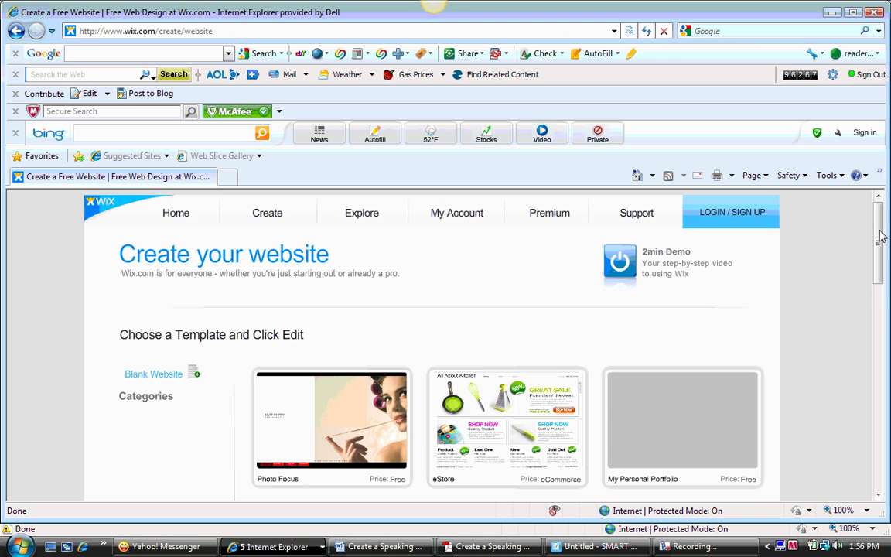
drag(883, 238, 881, 268)
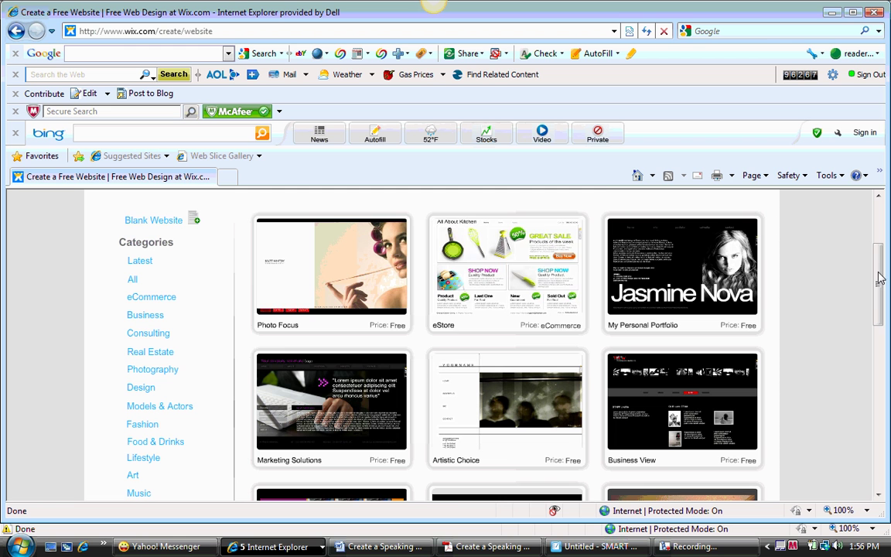
click(163, 222)
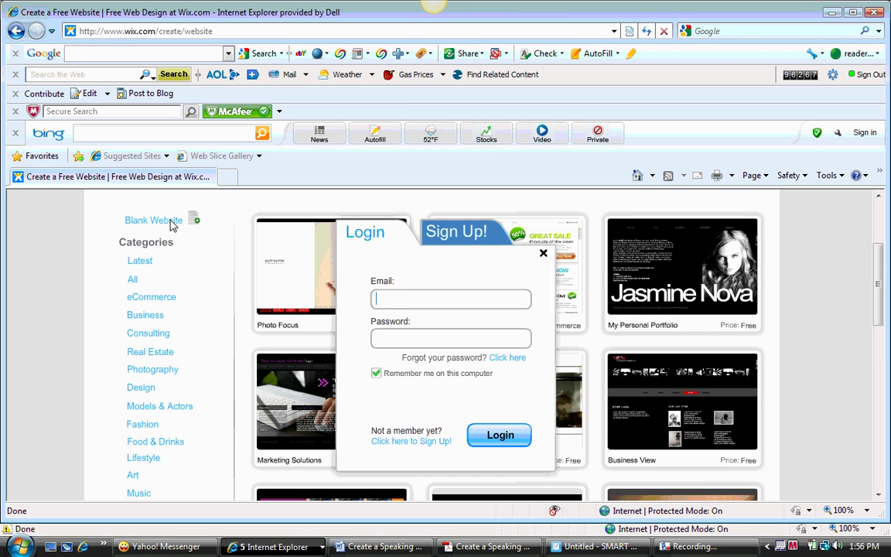
Step: Log in to Wix with the account e-mail and password after briefly viewing the Sign Up form
click(470, 239)
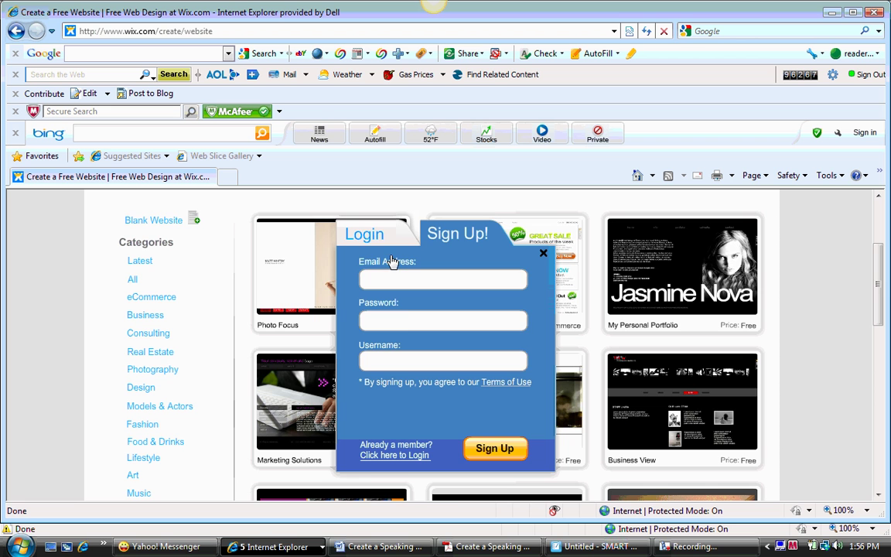
click(371, 239)
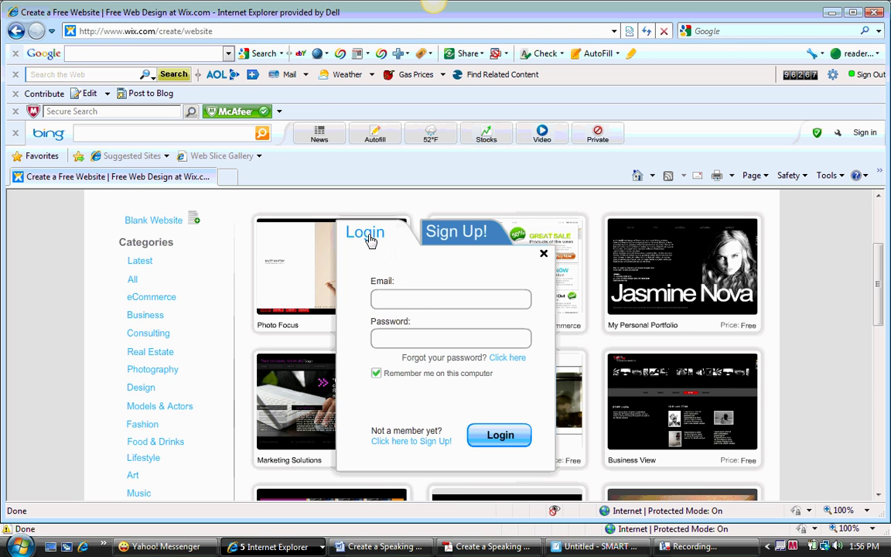
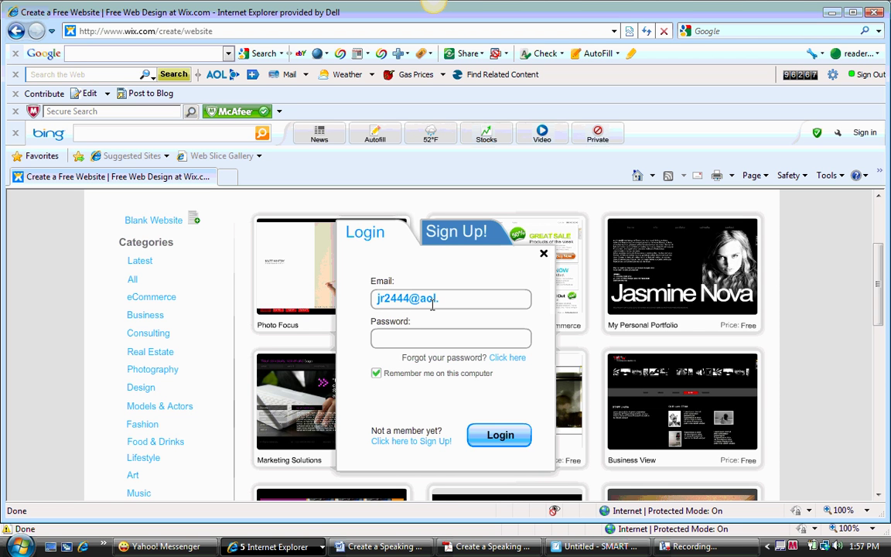
key(Tab)
text(*********)
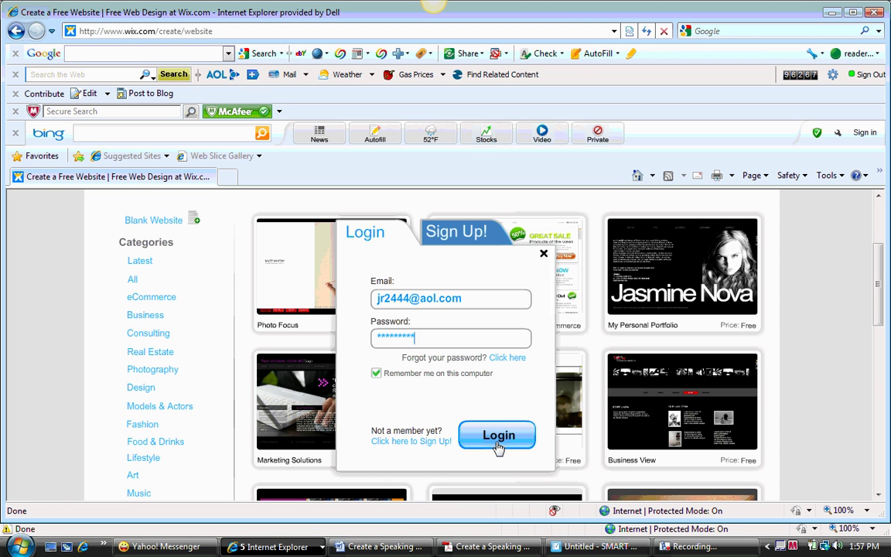
click(499, 447)
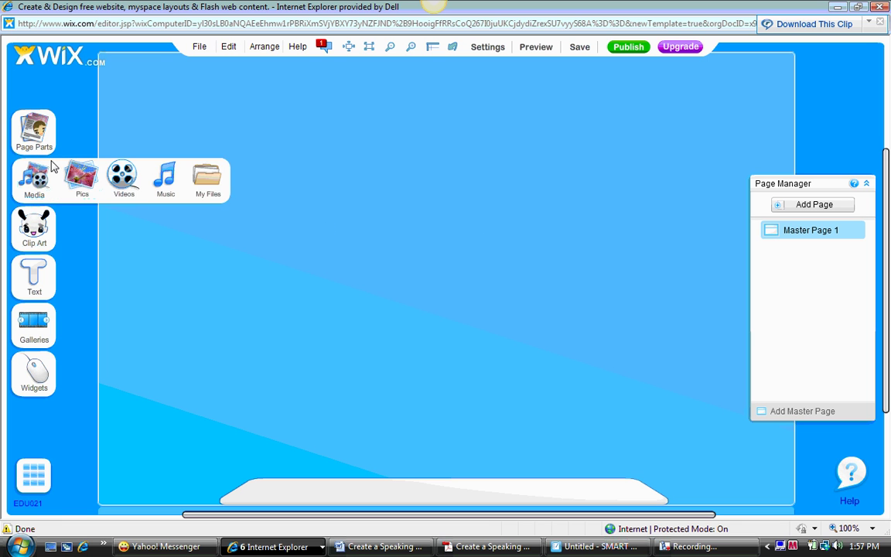
Step: Preview the Page Parts, Media, Clip Art, Galleries and Widgets element menus
mouse_move(37, 130)
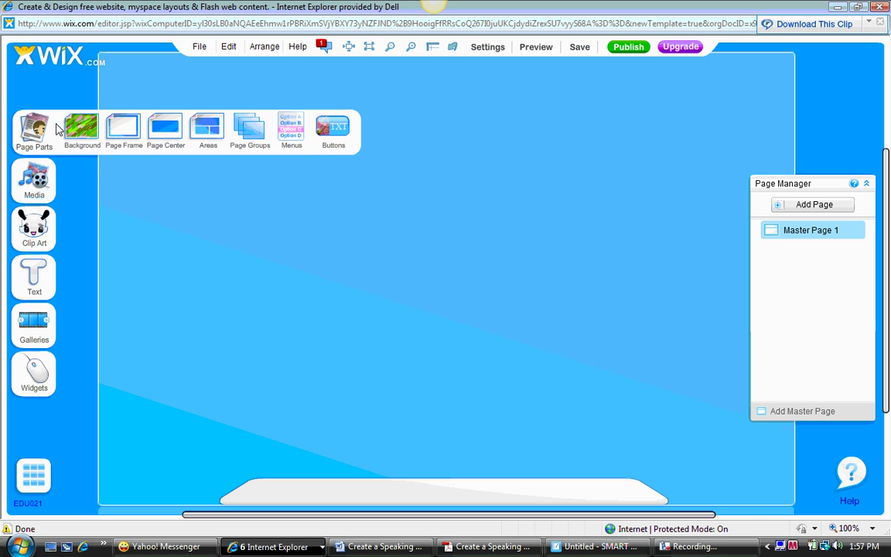
mouse_move(46, 112)
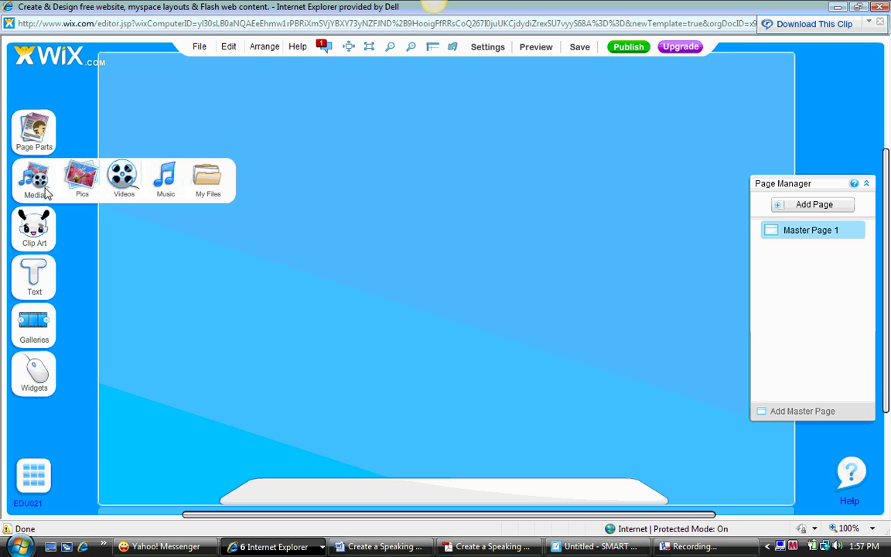
mouse_move(40, 225)
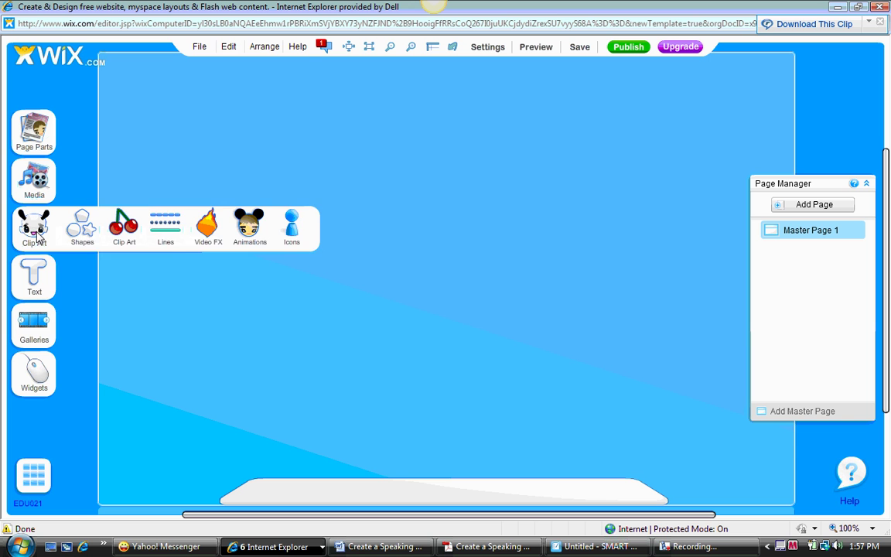
mouse_move(35, 325)
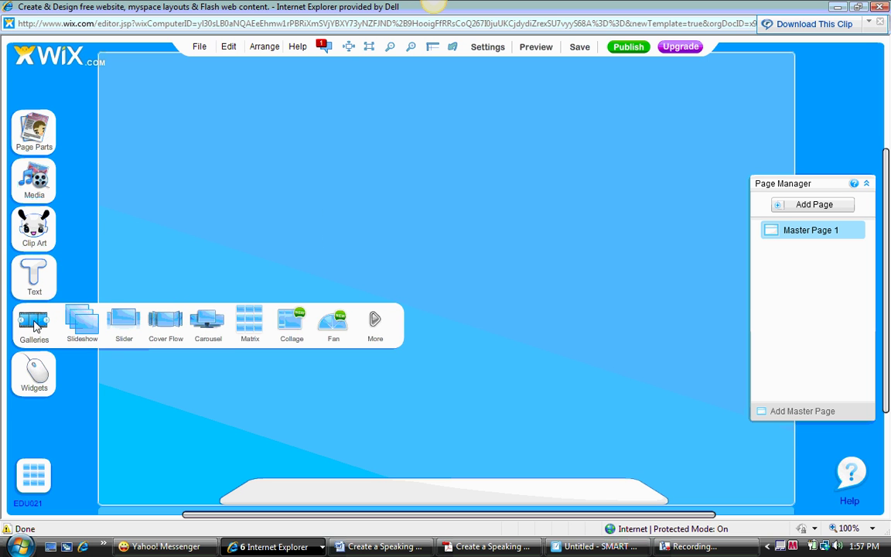
mouse_move(39, 370)
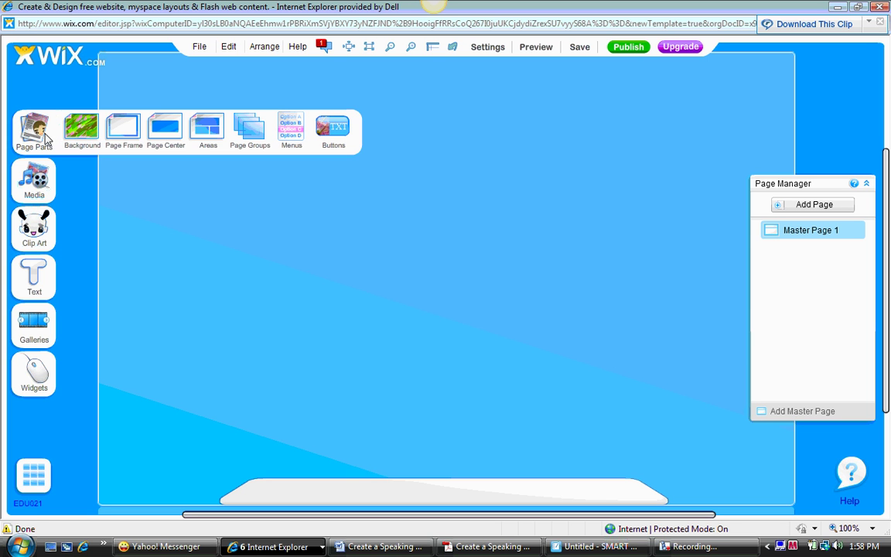
Step: Choose the White swatch under Page Parts > Background for the page background
click(77, 129)
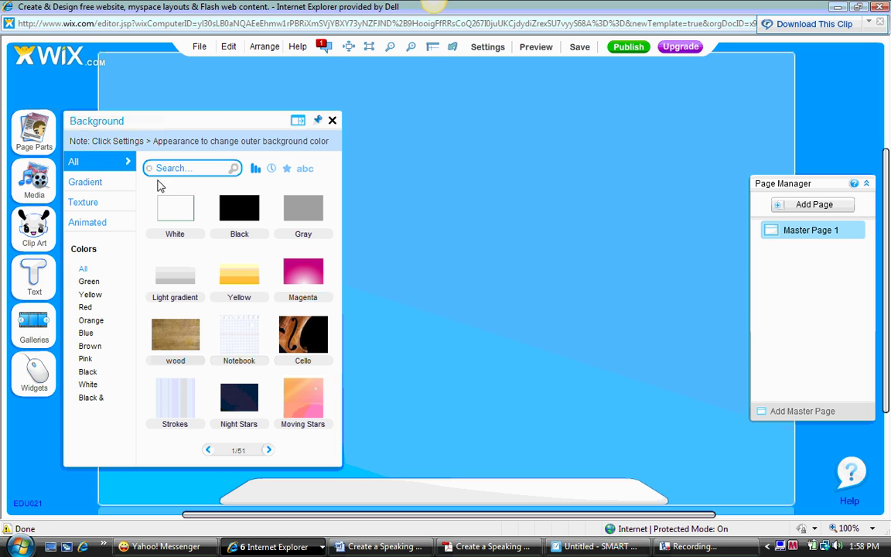
click(176, 210)
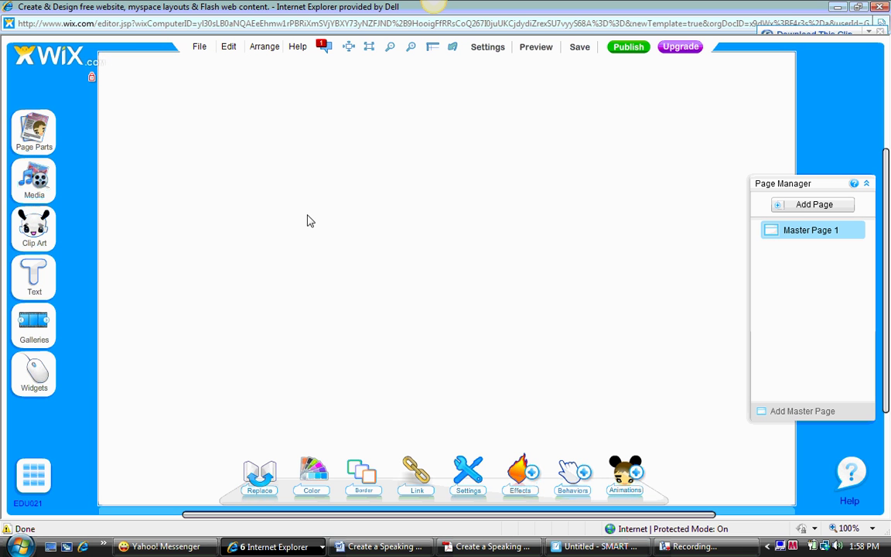
mouse_move(31, 387)
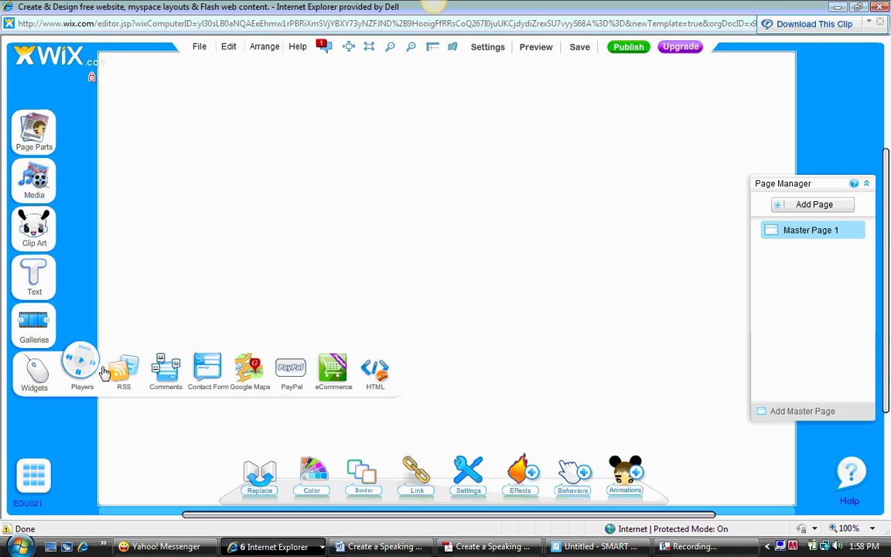
Step: Add a blank HTML widget, centre it on the page, and open its Add HTML settings
click(378, 370)
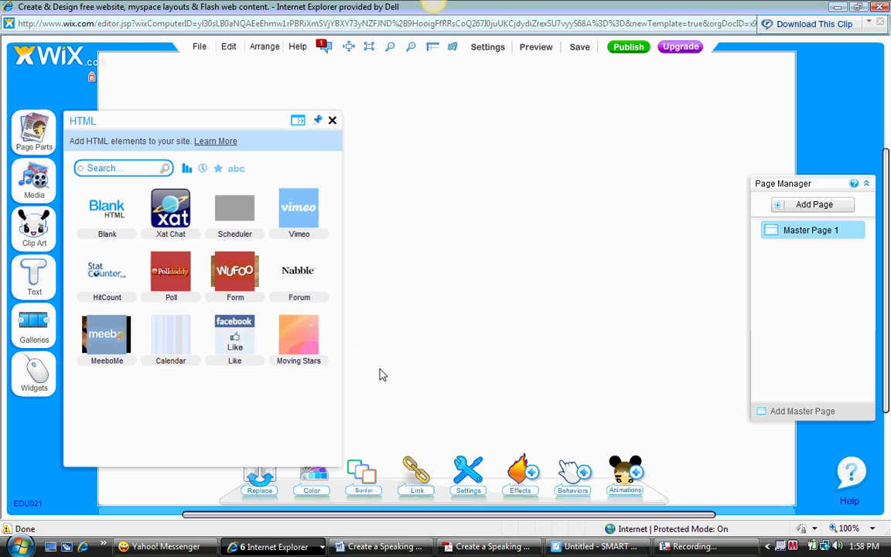
click(104, 214)
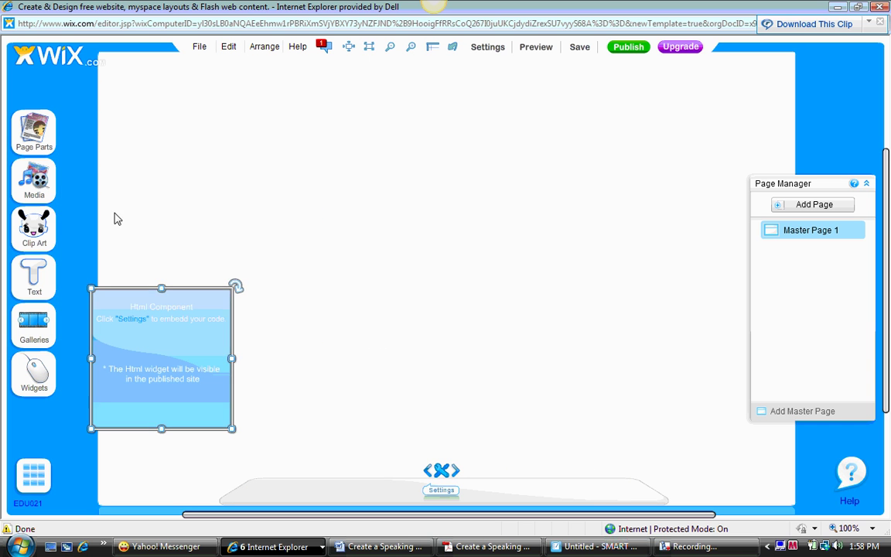
drag(183, 312, 425, 219)
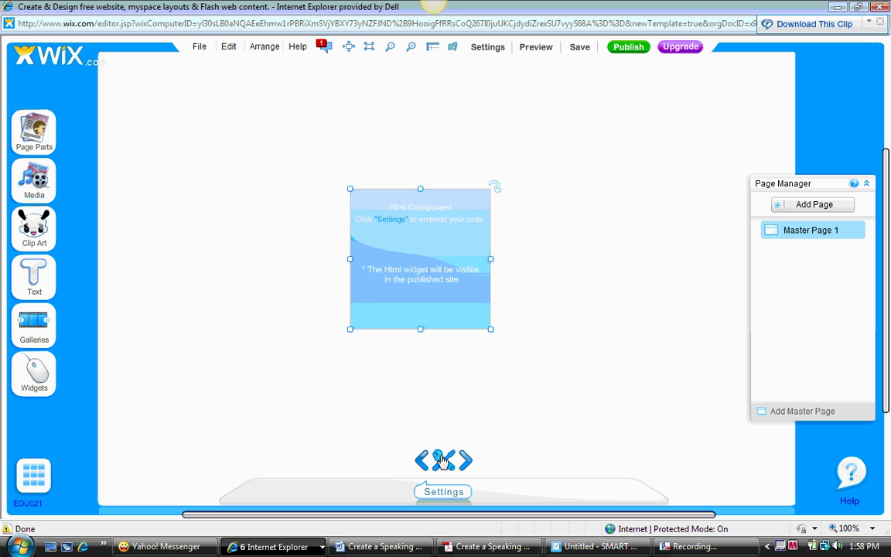
click(443, 459)
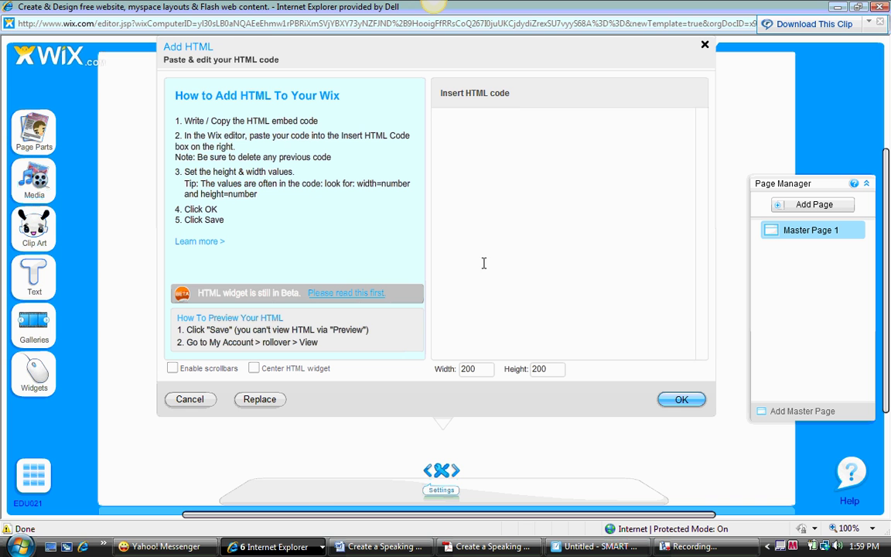
Step: Copy the Voki MySpace embed code for the Medium 200 x 267 player
click(293, 550)
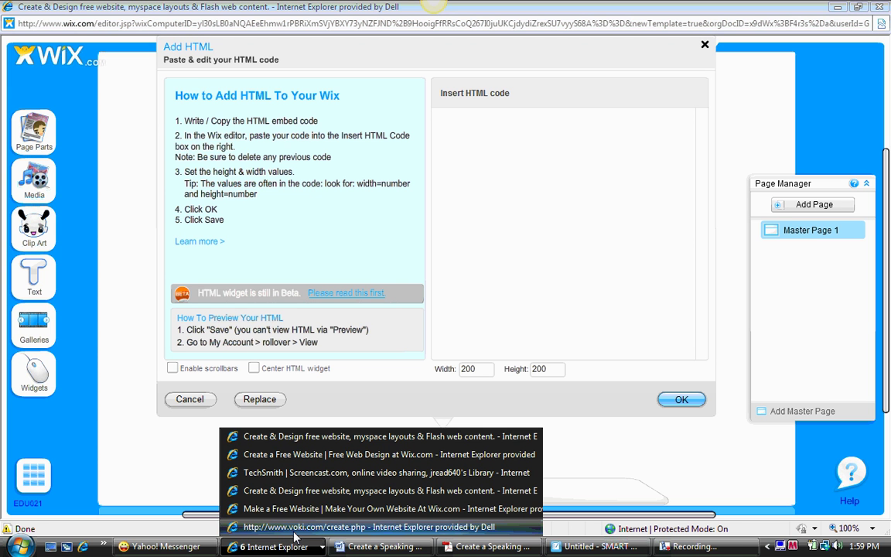
click(294, 528)
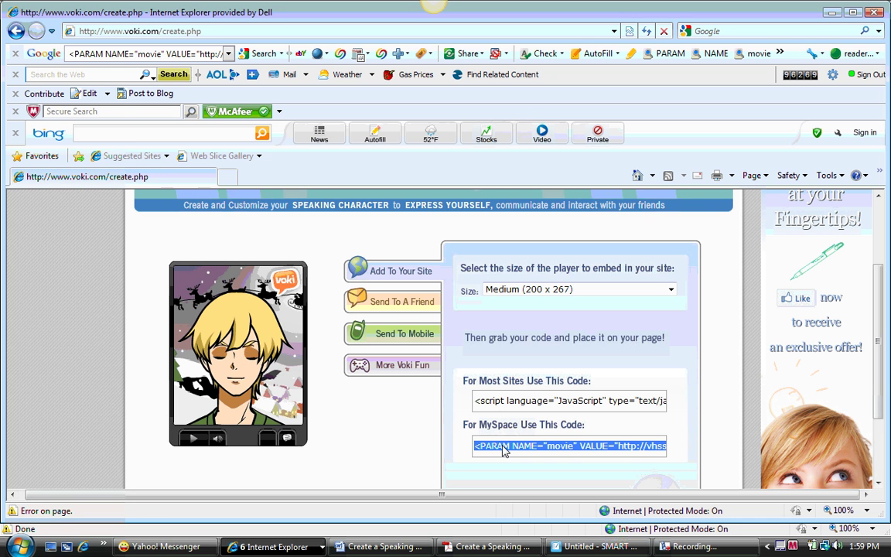
right_click(503, 449)
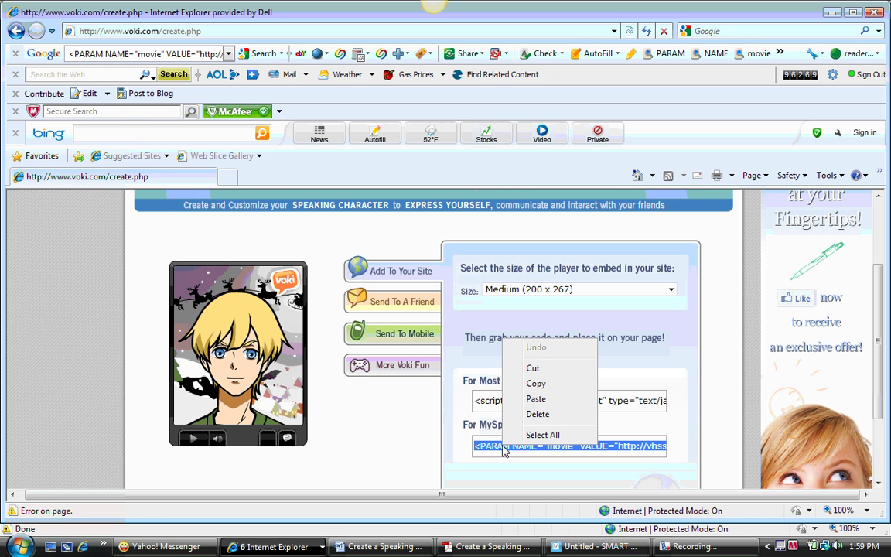
click(536, 383)
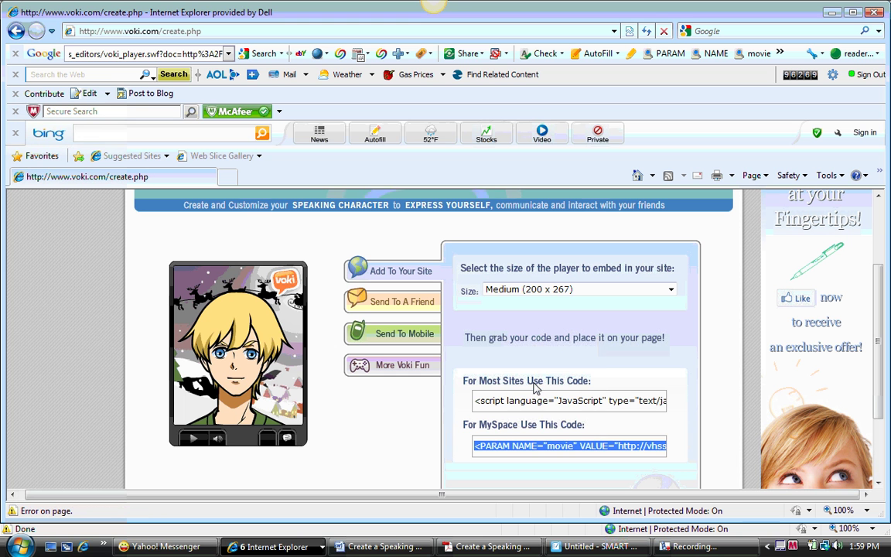
click(272, 546)
Step: Paste the Voki embed code into the HTML box and set width and height to 325
click(302, 437)
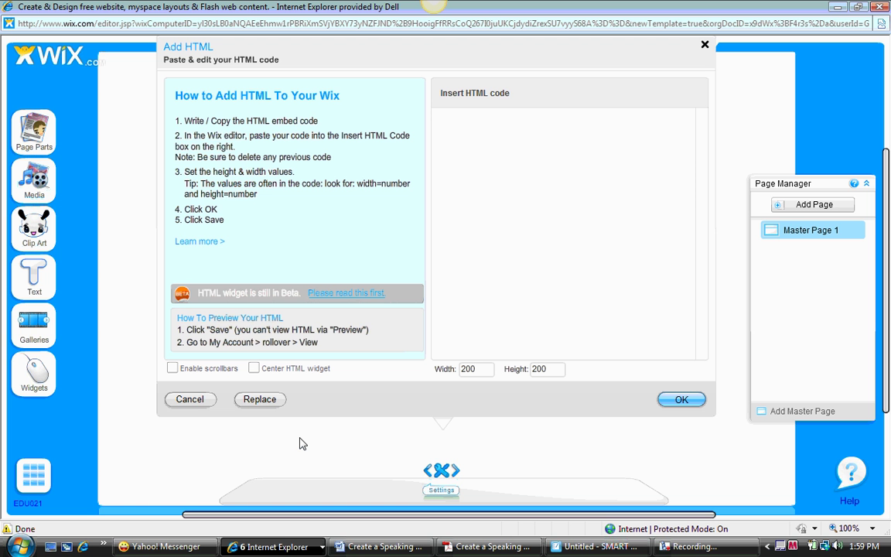
right_click(460, 122)
click(473, 163)
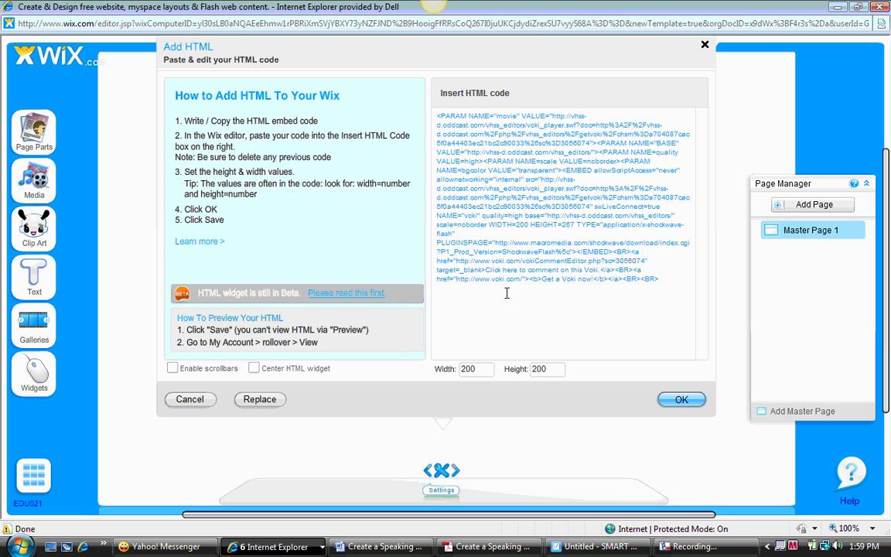
double_click(462, 369)
text(325)
double_click(537, 369)
text(3)
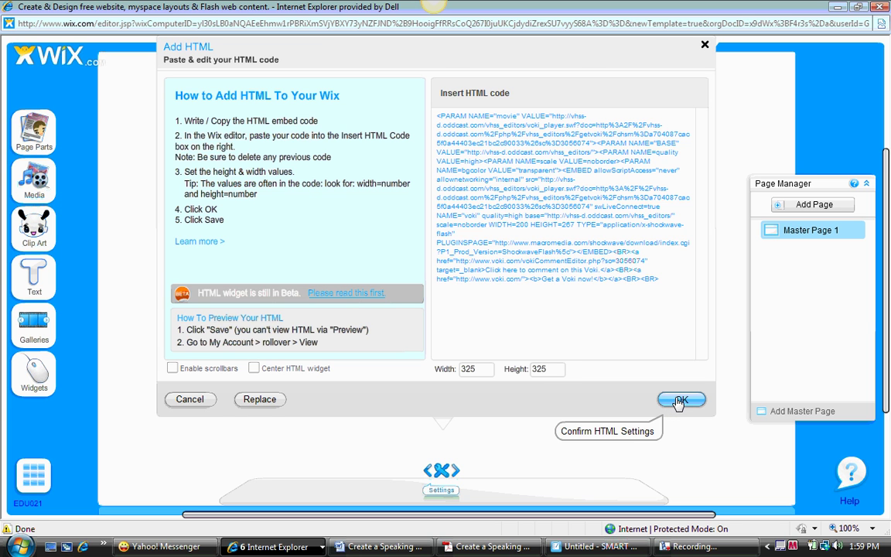
click(679, 400)
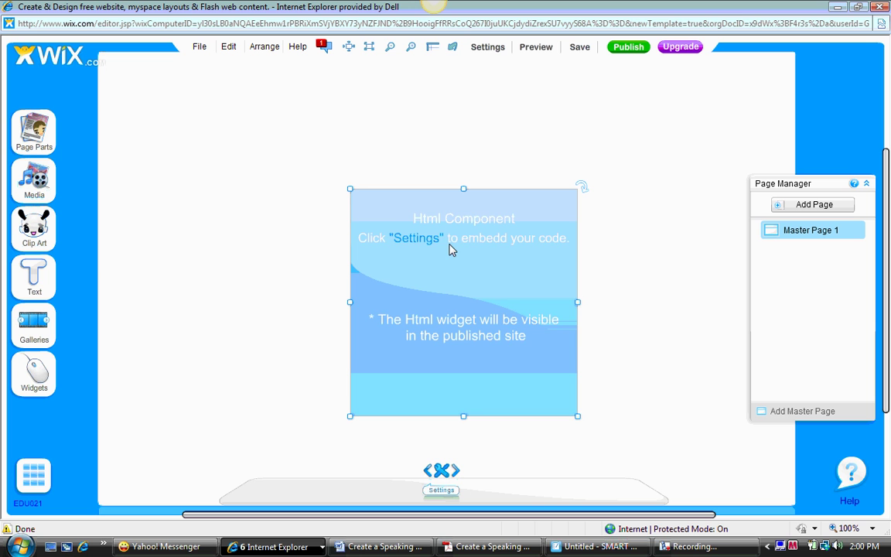
Step: Nudge the HTML component up-left and save the site under the name 'School'
drag(451, 249, 434, 224)
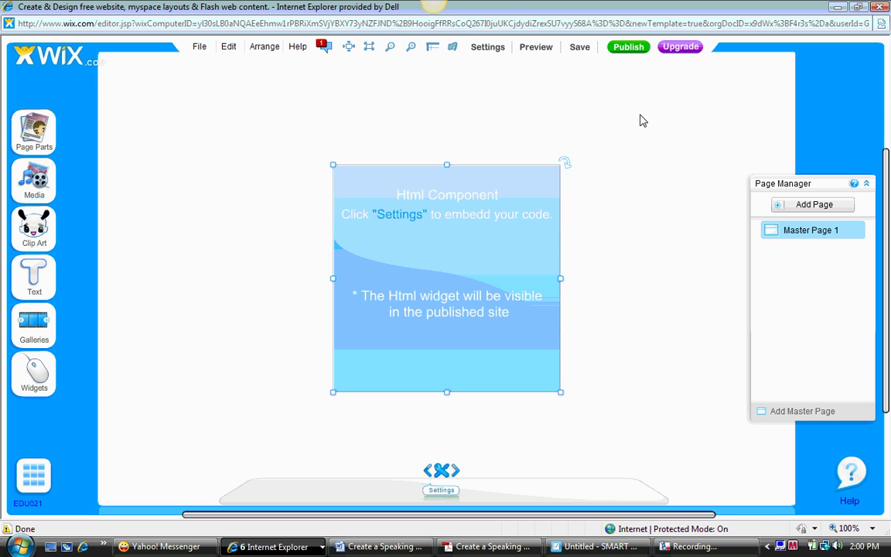
click(199, 48)
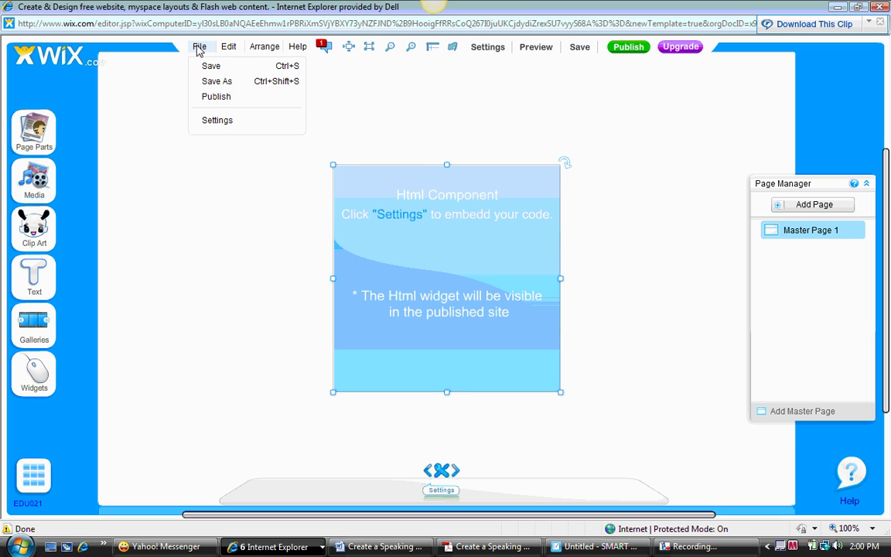
click(207, 67)
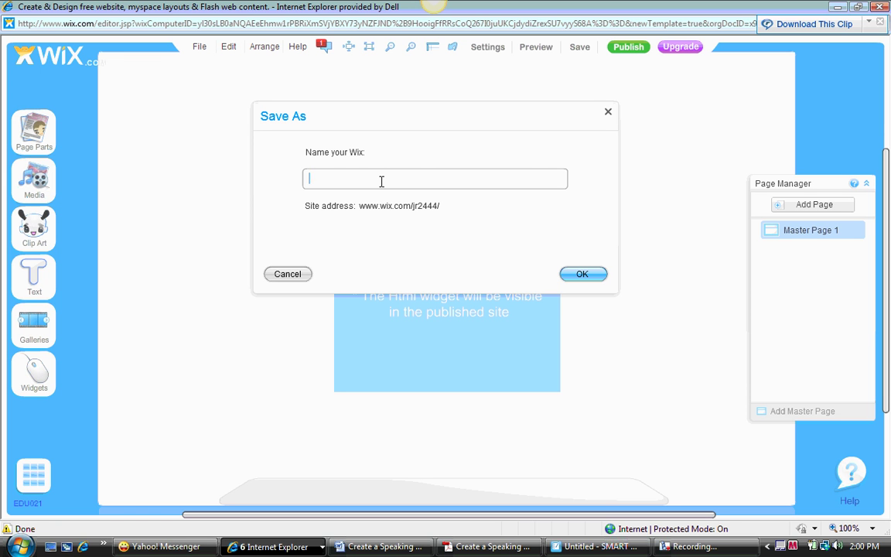
text(School)
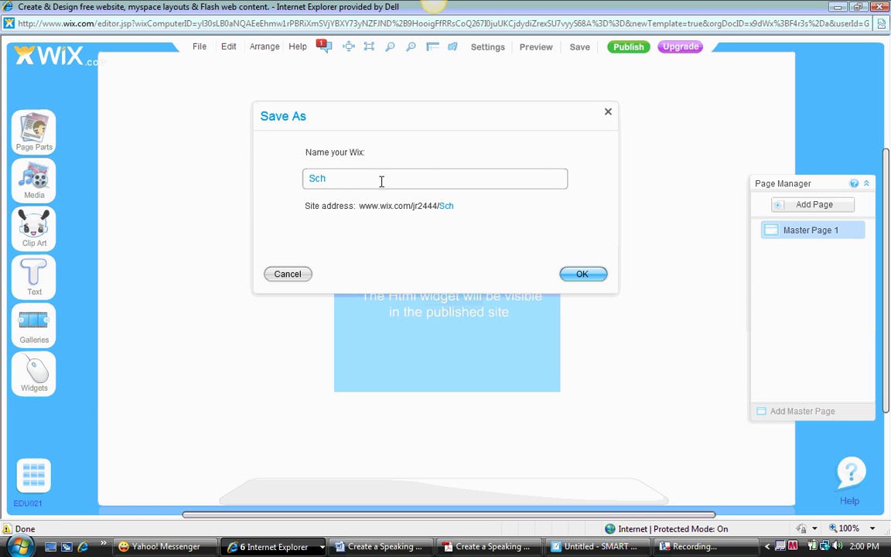
click(590, 278)
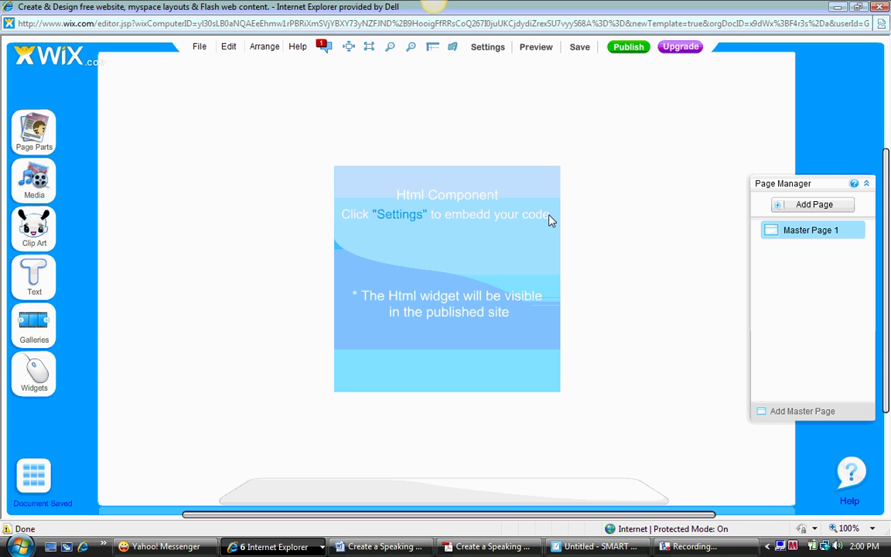
Step: Save the School site again and publish it online, confirming the Publish dialog
click(200, 48)
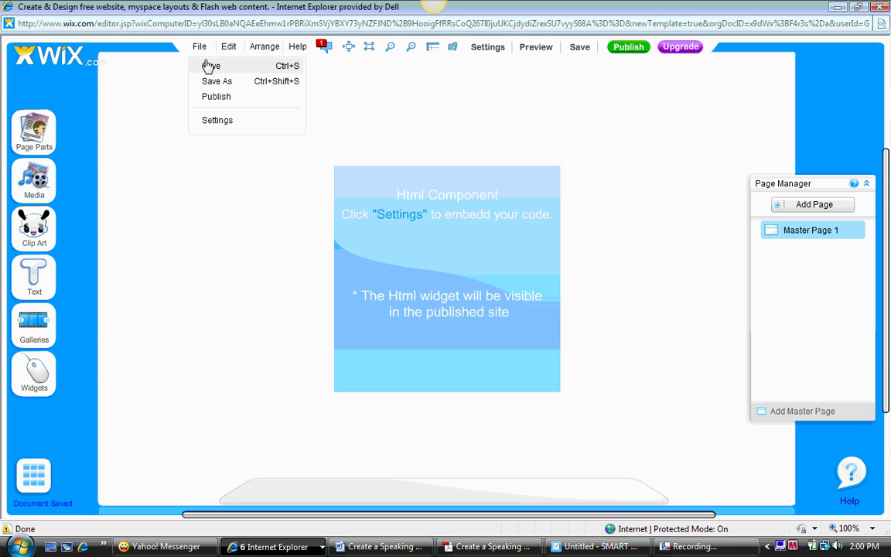
click(210, 67)
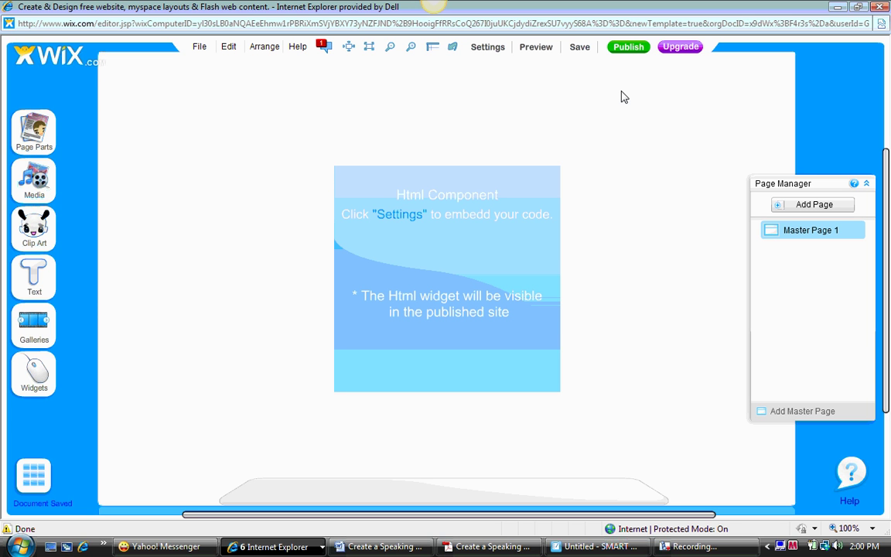
click(627, 48)
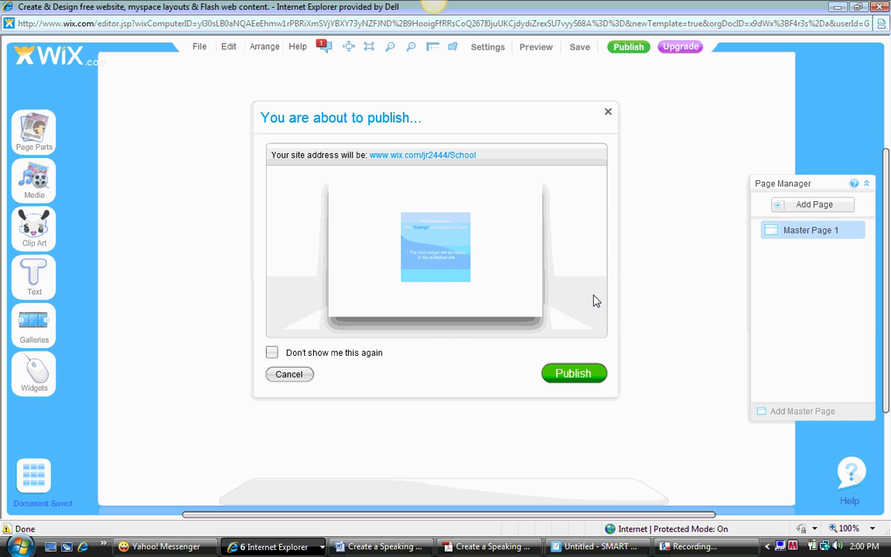
click(574, 374)
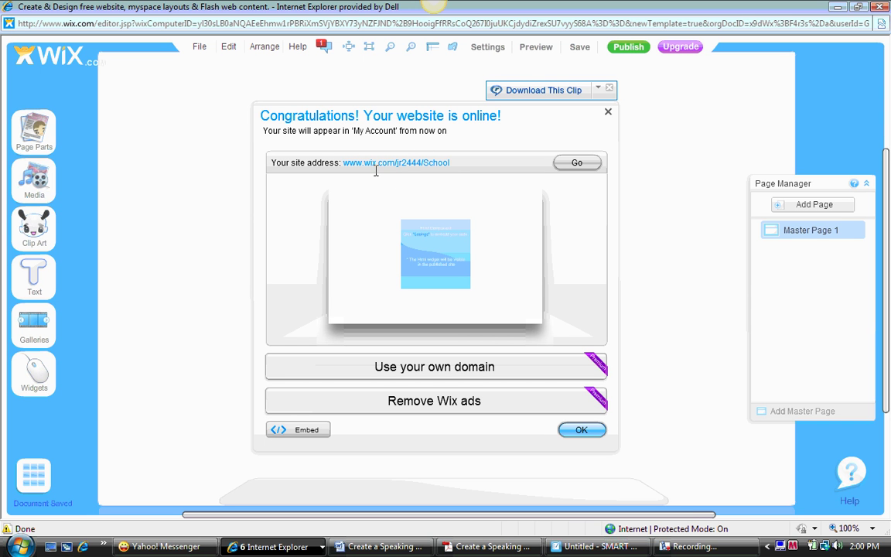
Step: Open the live School site from the Congratulations dialog and view the loading Voki player
click(577, 164)
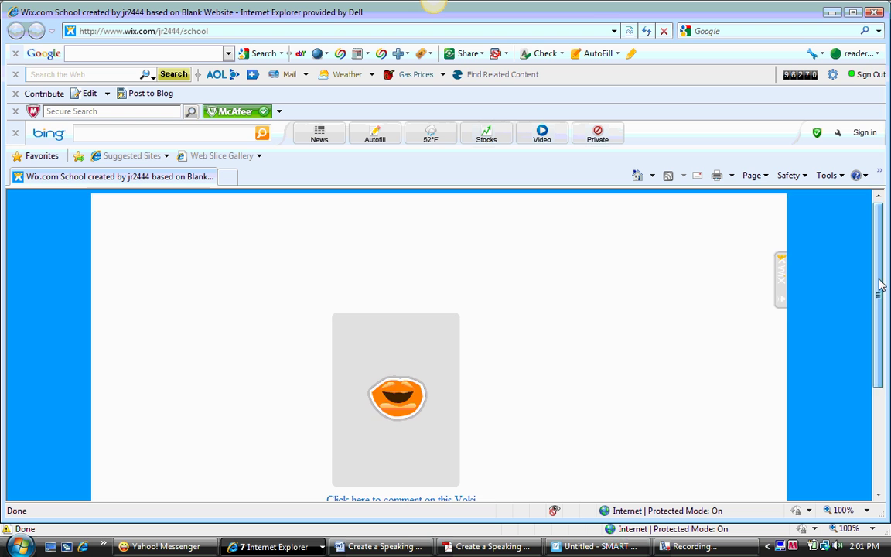
drag(881, 288, 887, 324)
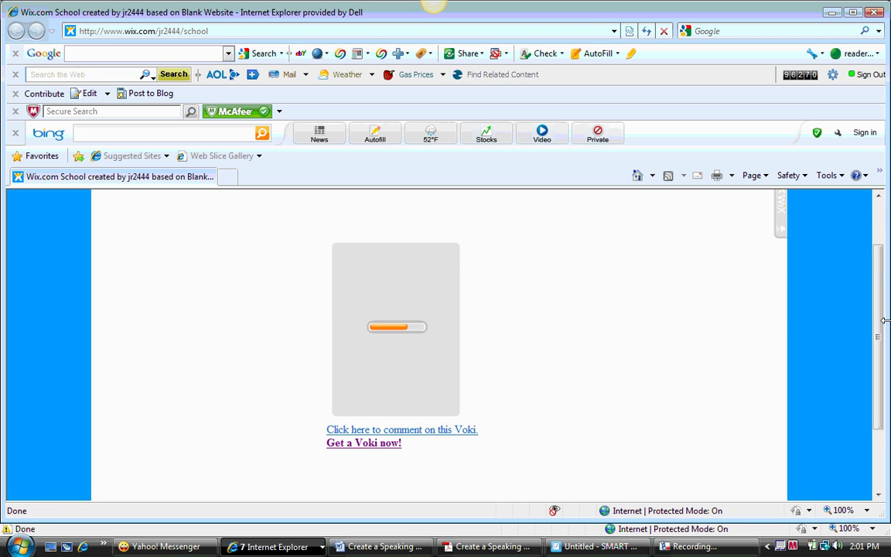